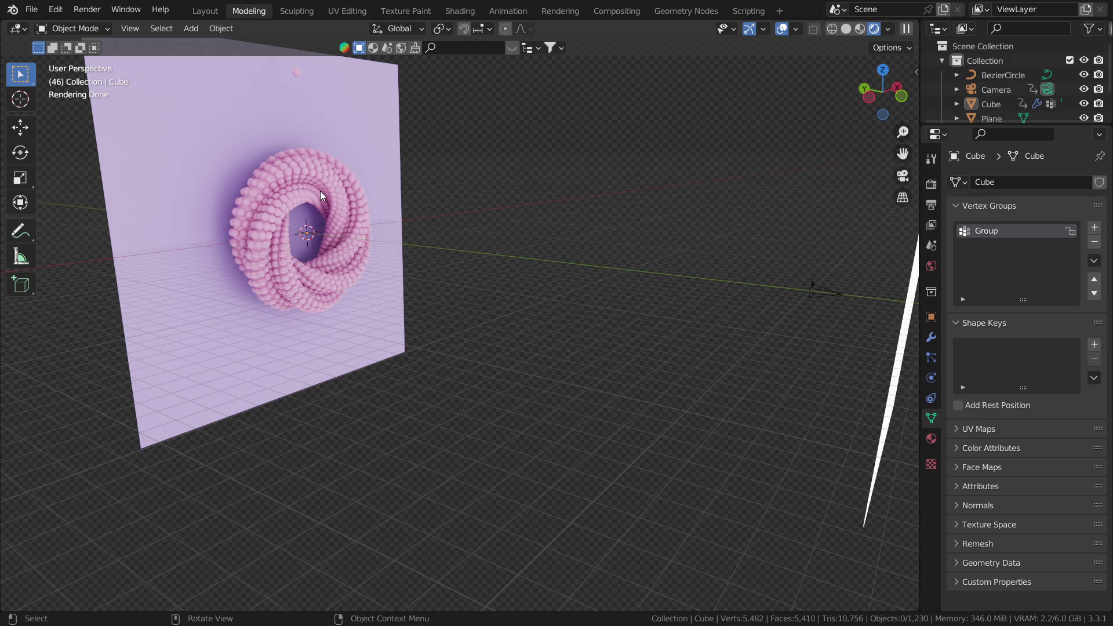
Step: In Edit > Preferences > Animation, set F-Curves Default Interpolation to Linear instead of Bezier
left_click(61, 10)
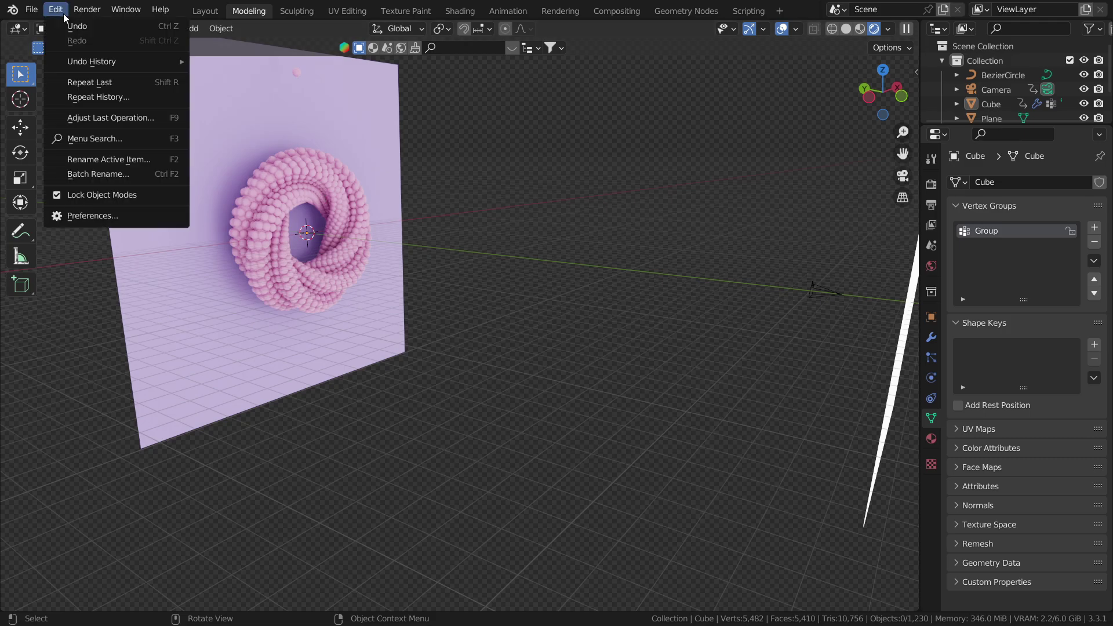
left_click(128, 217)
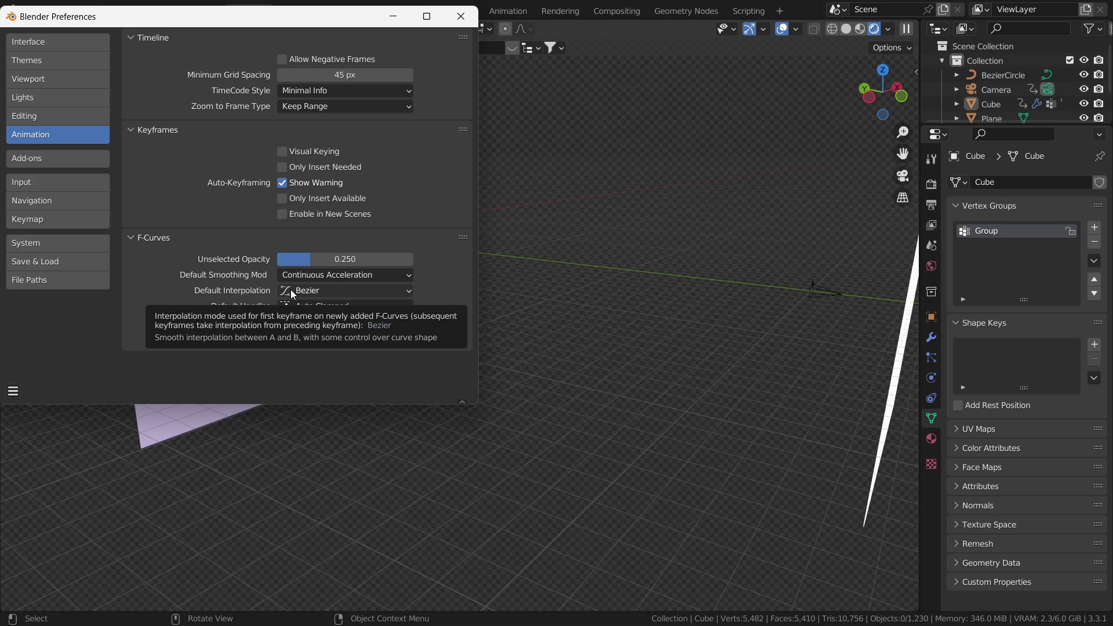
left_click(290, 289)
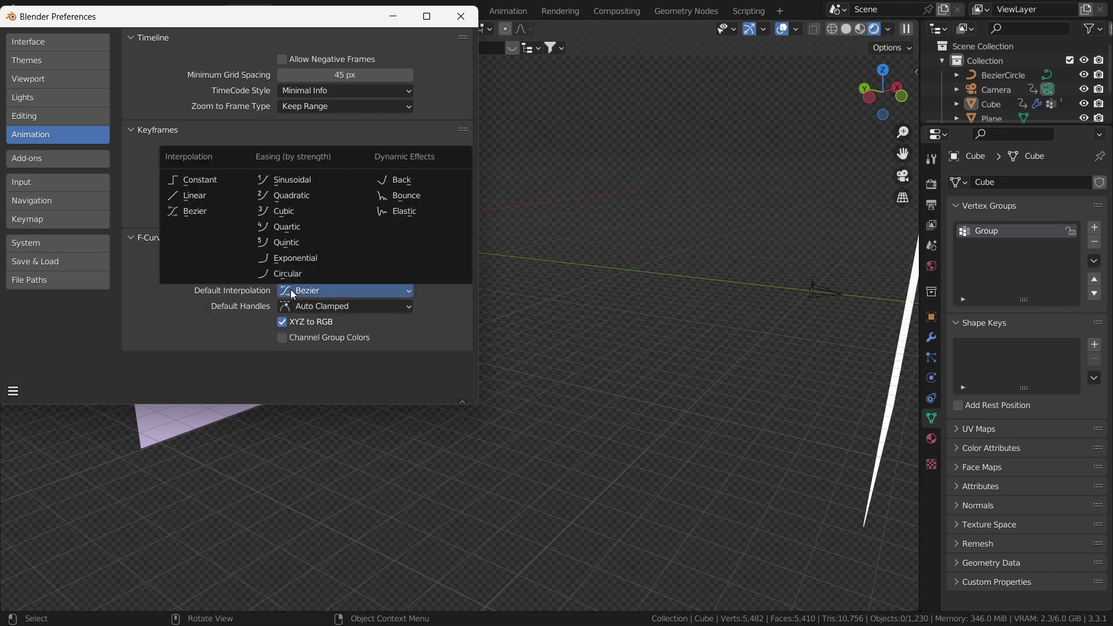
left_click(222, 199)
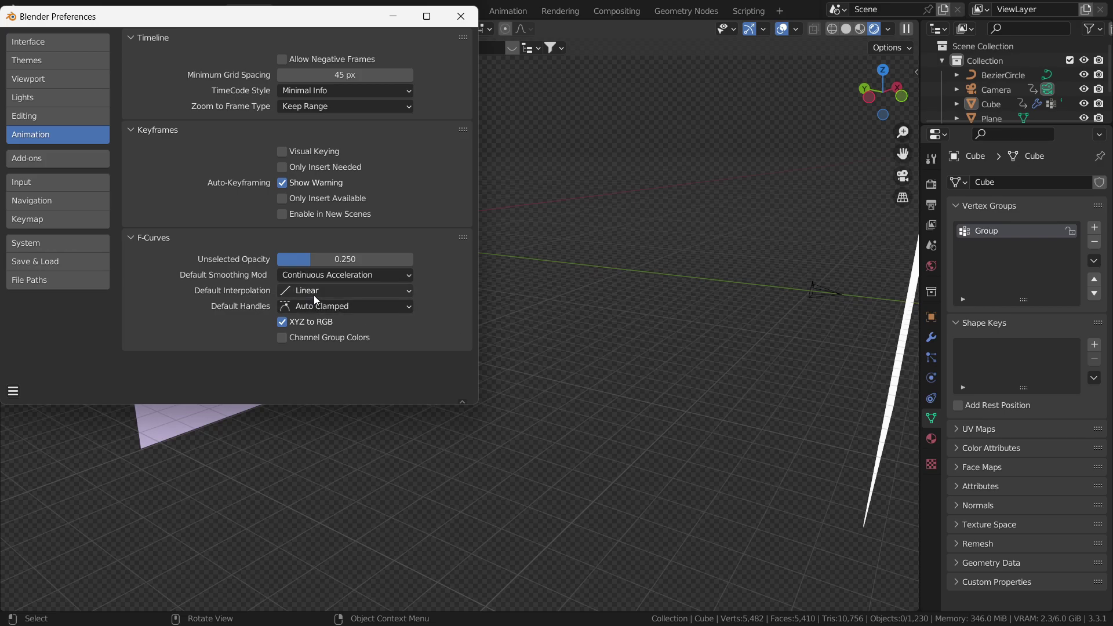
Step: Use Save Preferences from the bottom-left menu, then close the Preferences window
left_click(13, 392)
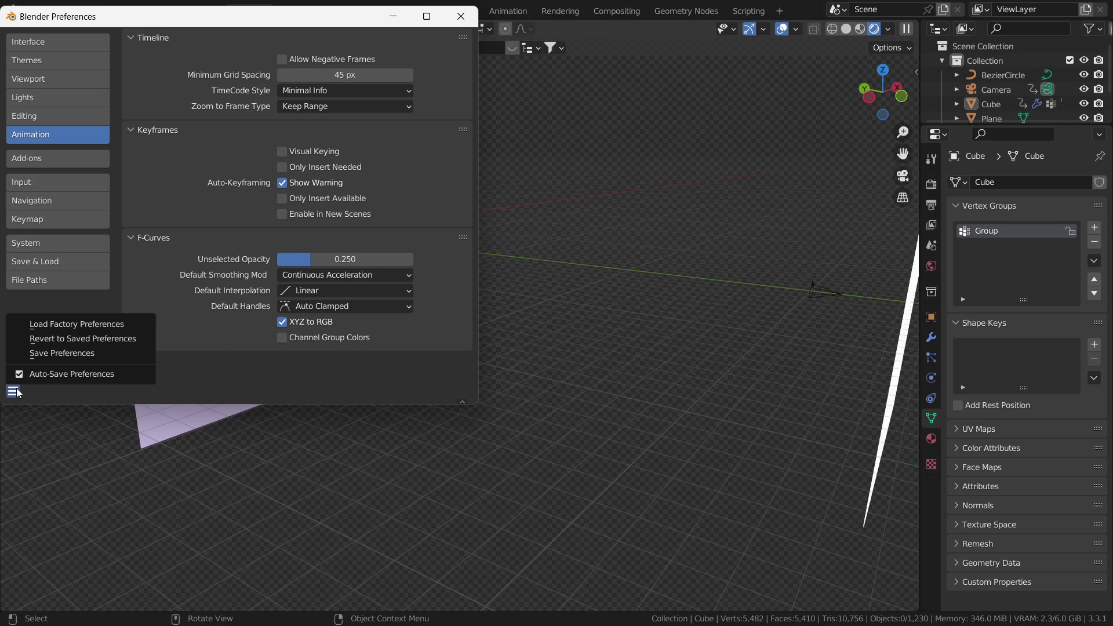
left_click(14, 392)
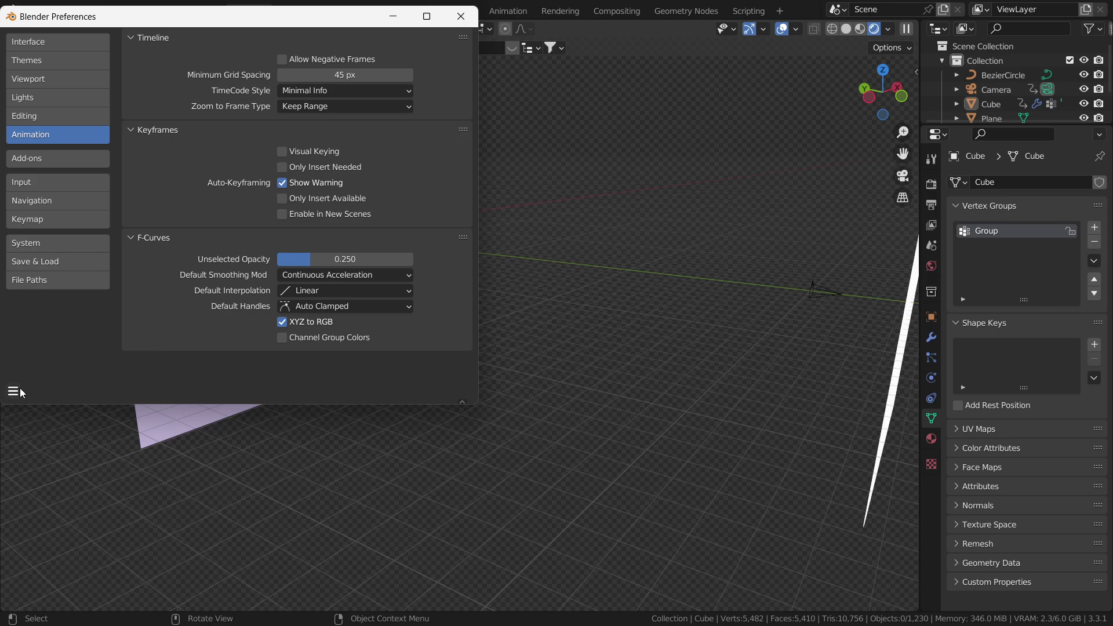
left_click(14, 395)
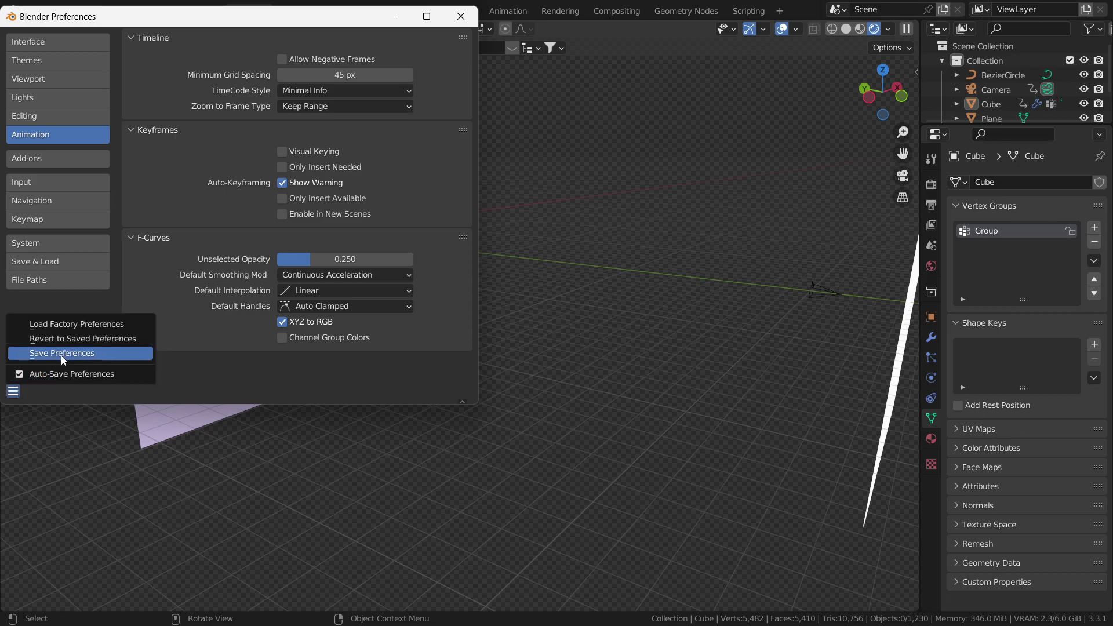
left_click(83, 354)
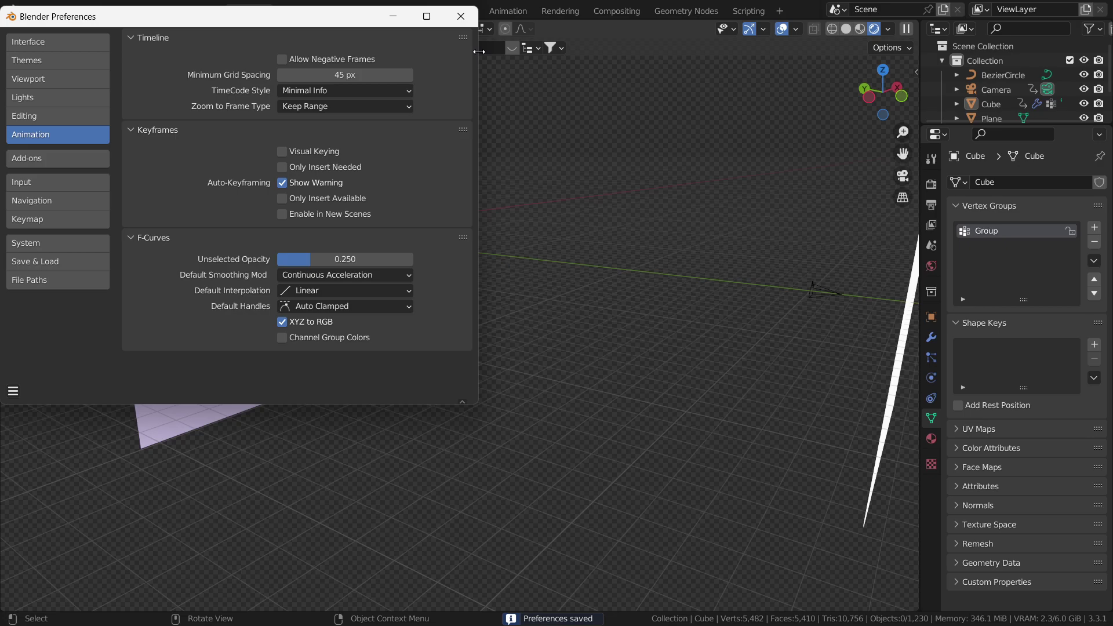
left_click(467, 22)
Step: Orbit and zoom toward the pink plane, then select the torus object named Cube
scroll(461, 294, "down", 3)
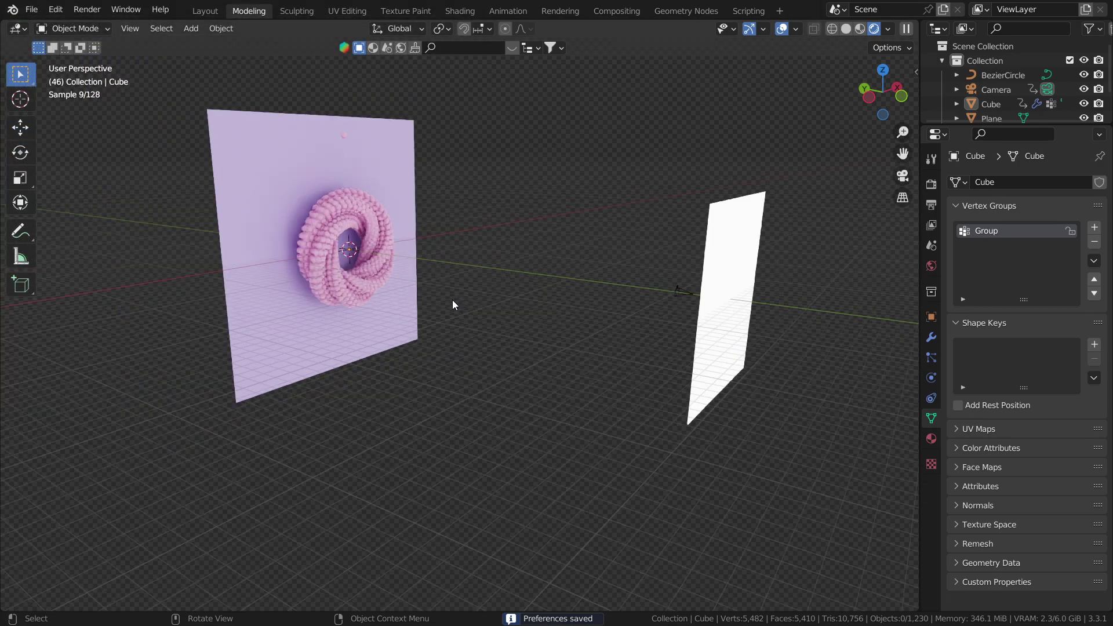
middle_click_drag(428, 298, 444, 301)
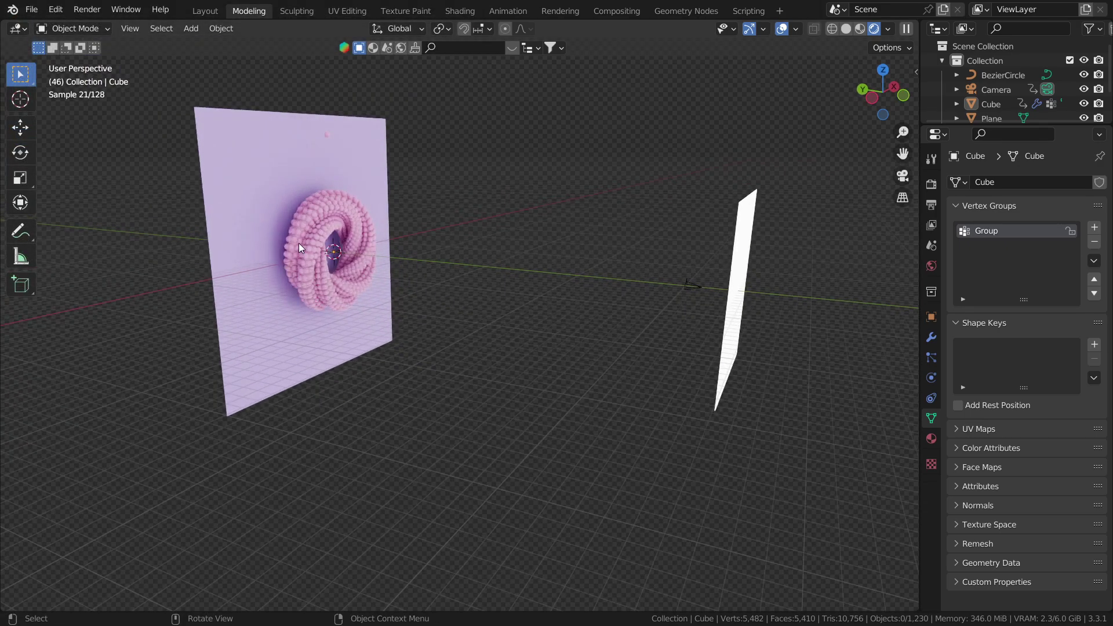
scroll(307, 240, "up", 3)
scroll(535, 303, "down", 2)
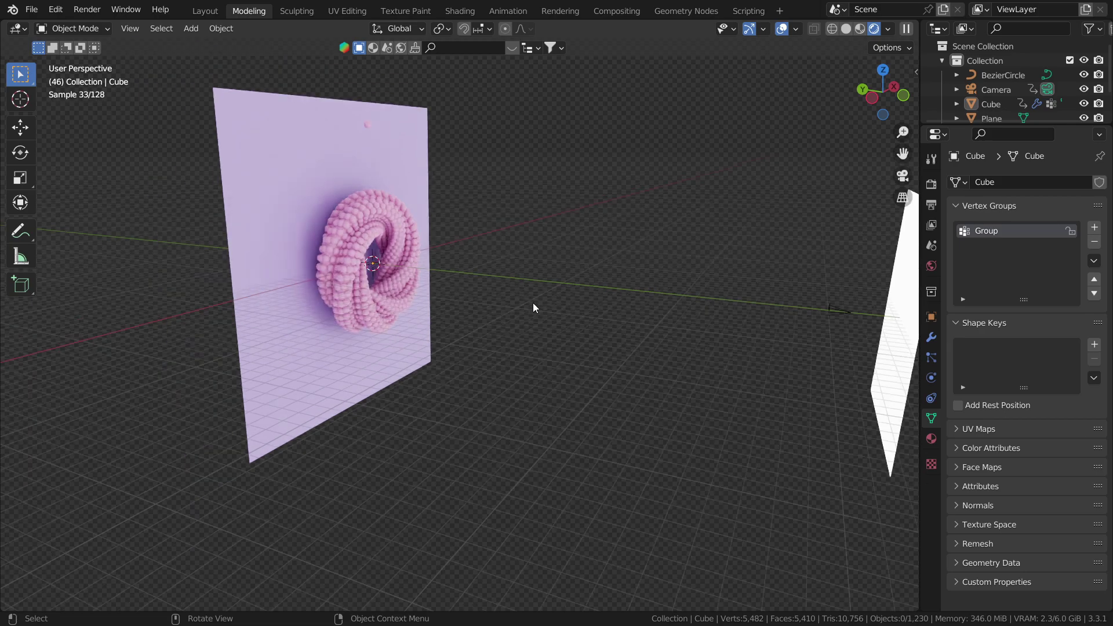
scroll(401, 255, "up", 2)
mouse_move(371, 252)
middle_mouse_down()
mouse_move(405, 282)
mouse_move(373, 277)
middle_mouse_up()
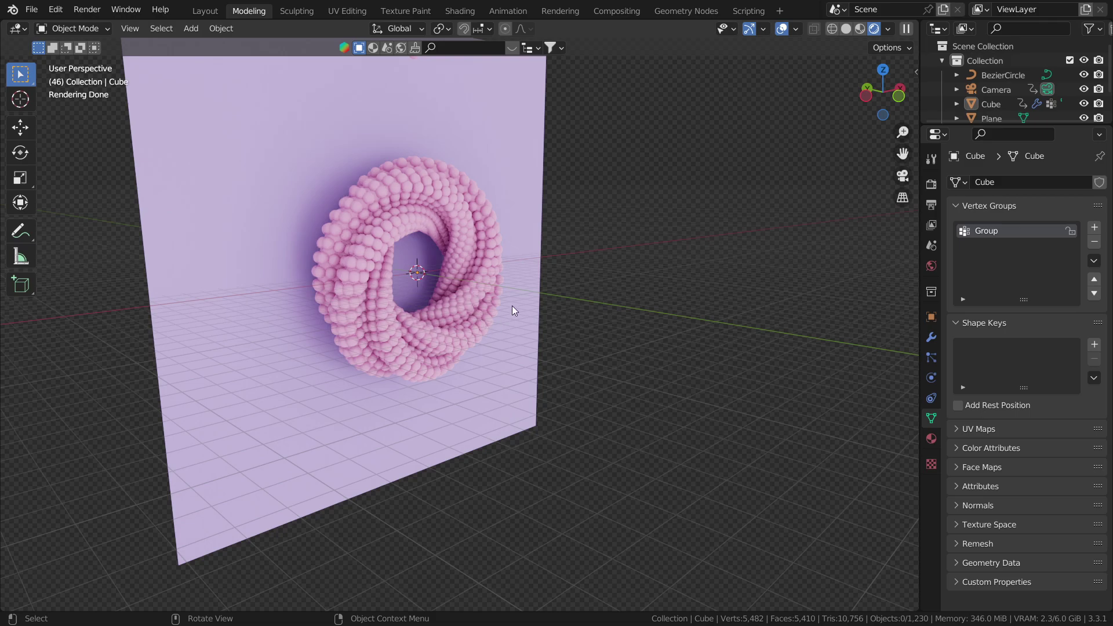
middle_click_drag(513, 305, 513, 306)
left_click(422, 247)
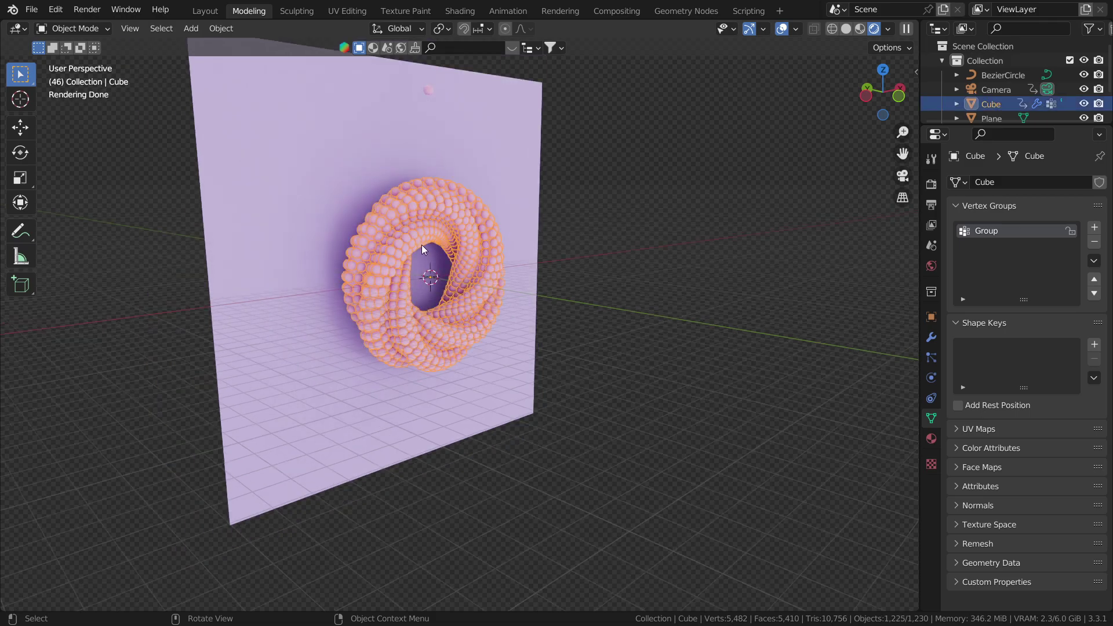
Step: Switch to the Animation workspace and change the Dope Sheet into a Graph Editor
left_click(508, 11)
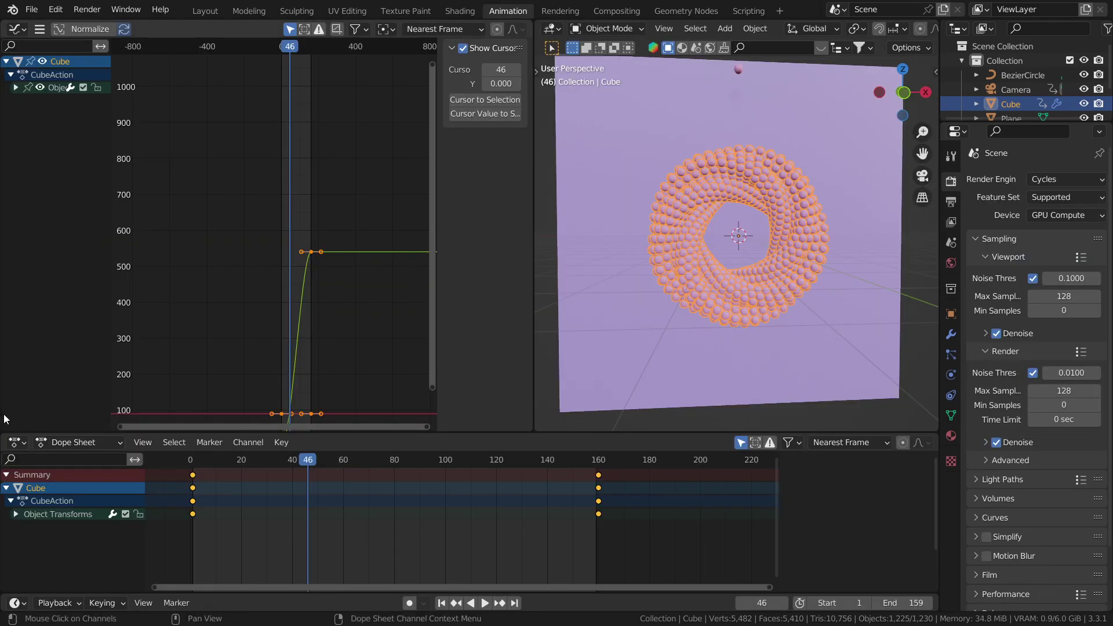
left_click(16, 442)
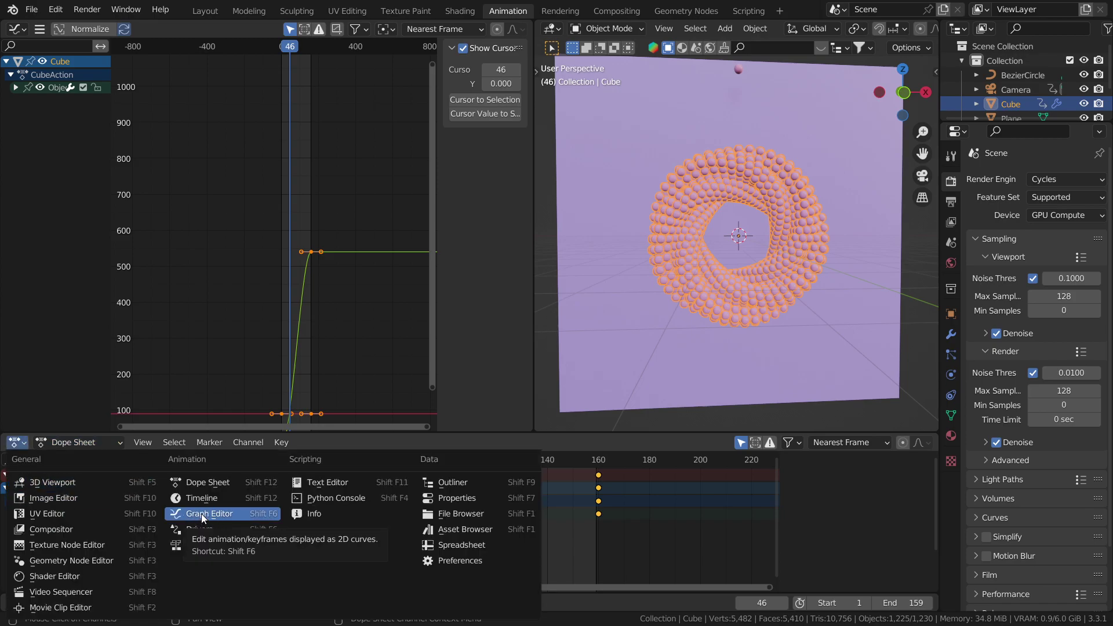
left_click(201, 514)
Step: Frame all keyframes in the Graph Editor and start animation playback
key("Home")
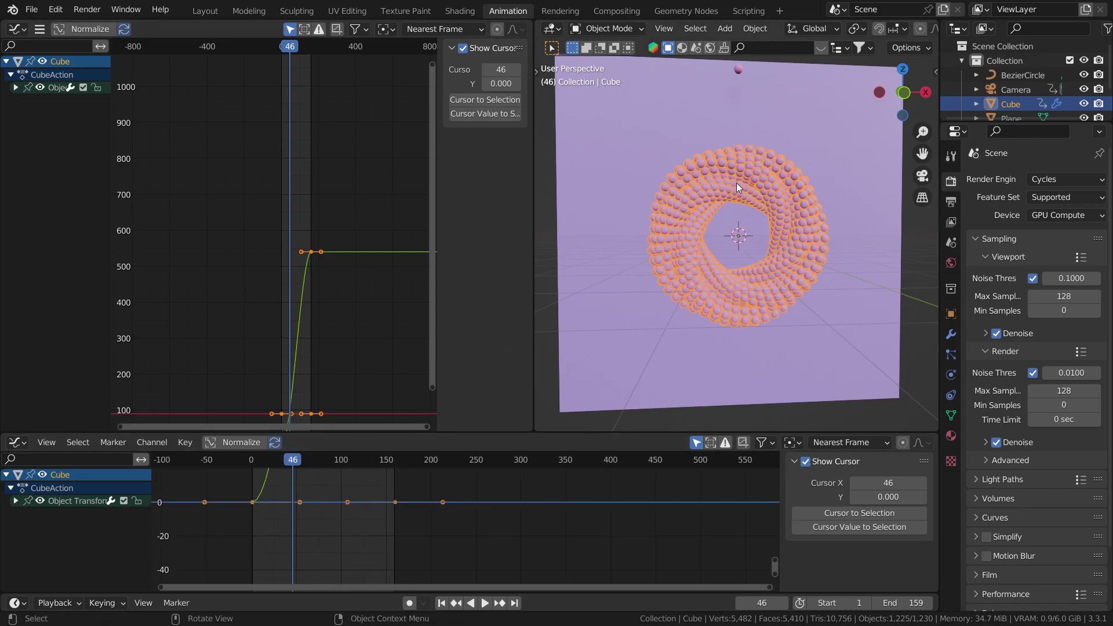
middle_click_drag(359, 499, 388, 571)
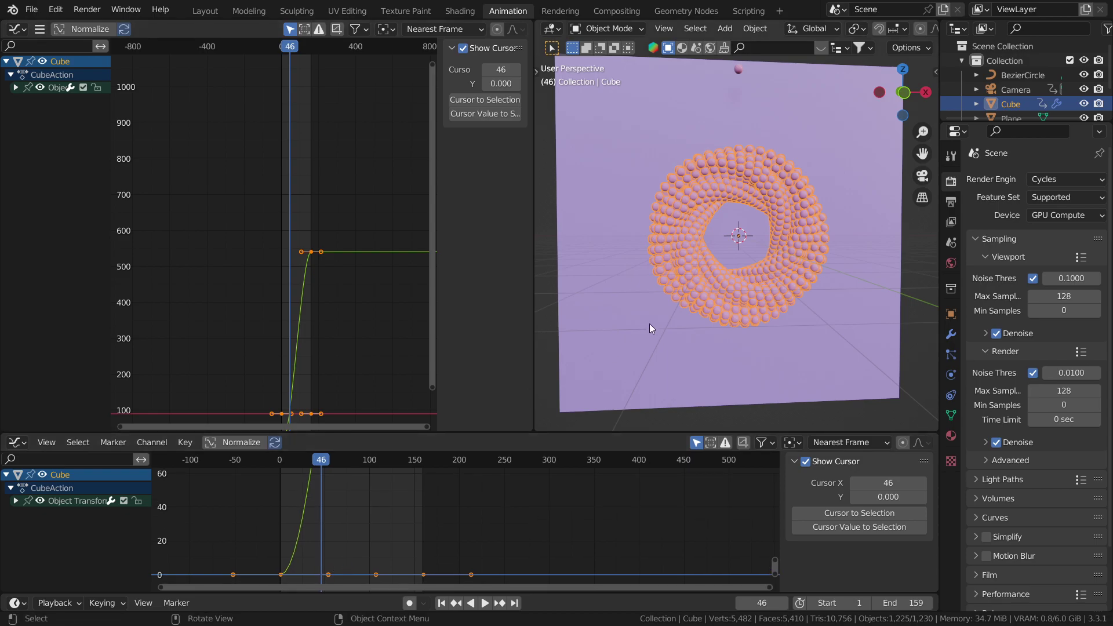
key("space")
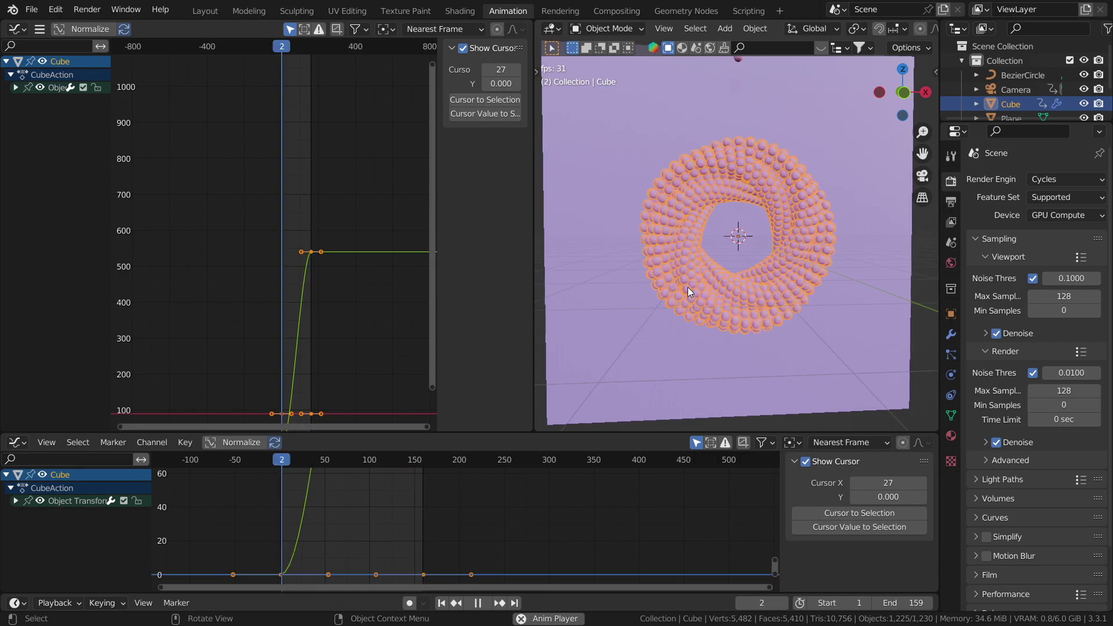
Step: Stop playback, scrub through the frames, and jump to the final frame 159
scroll(360, 496, "down", 3)
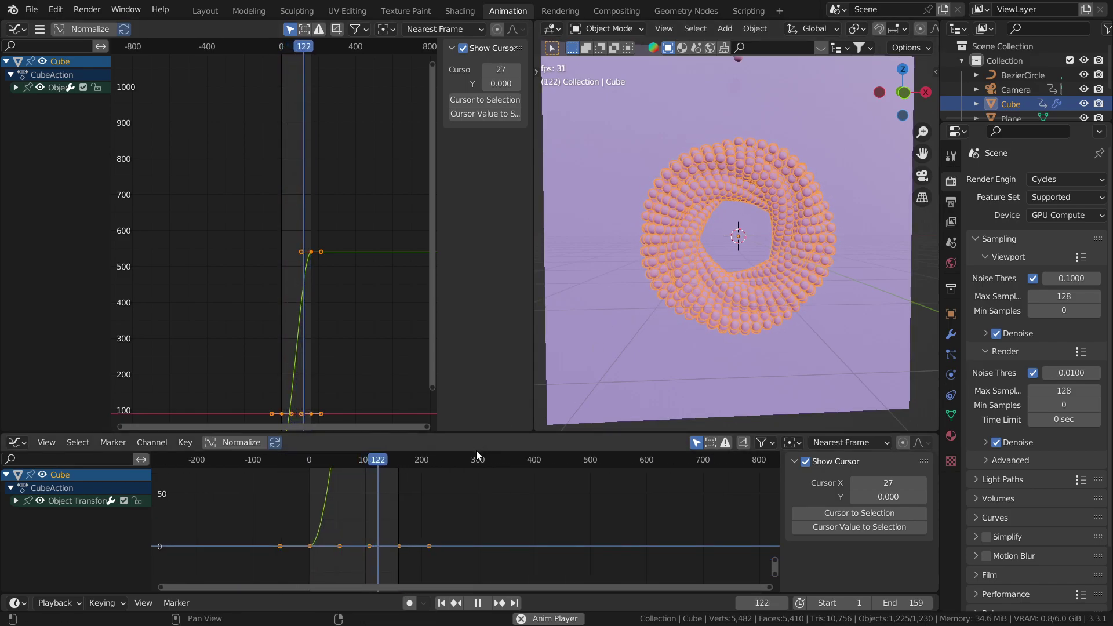
key("space")
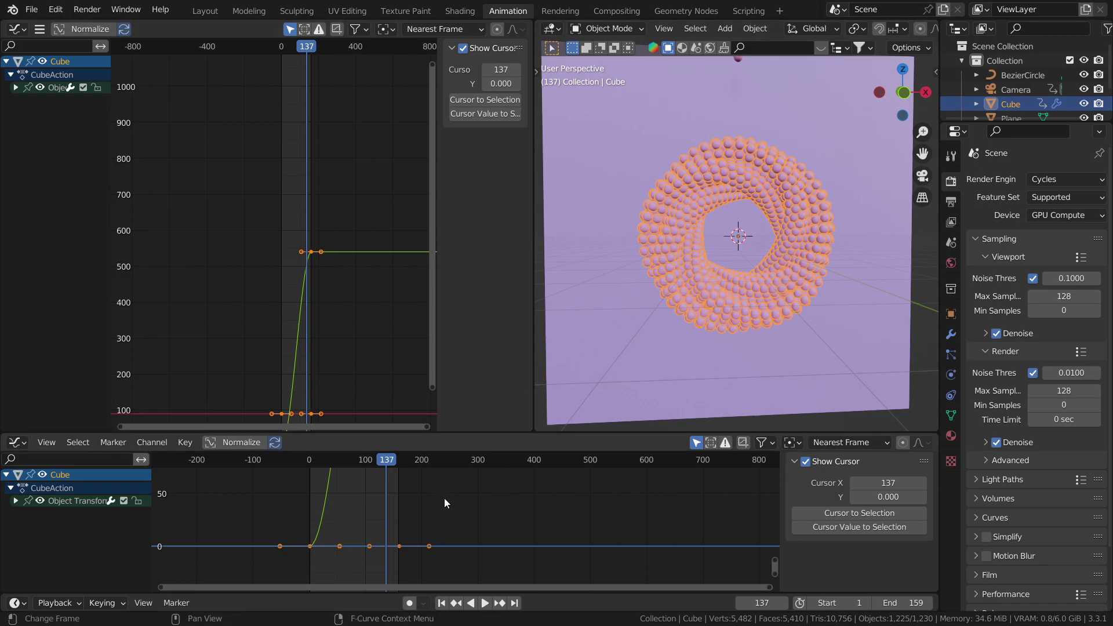
mouse_move(447, 492)
middle_mouse_down()
mouse_move(434, 577)
mouse_move(447, 482)
middle_mouse_up()
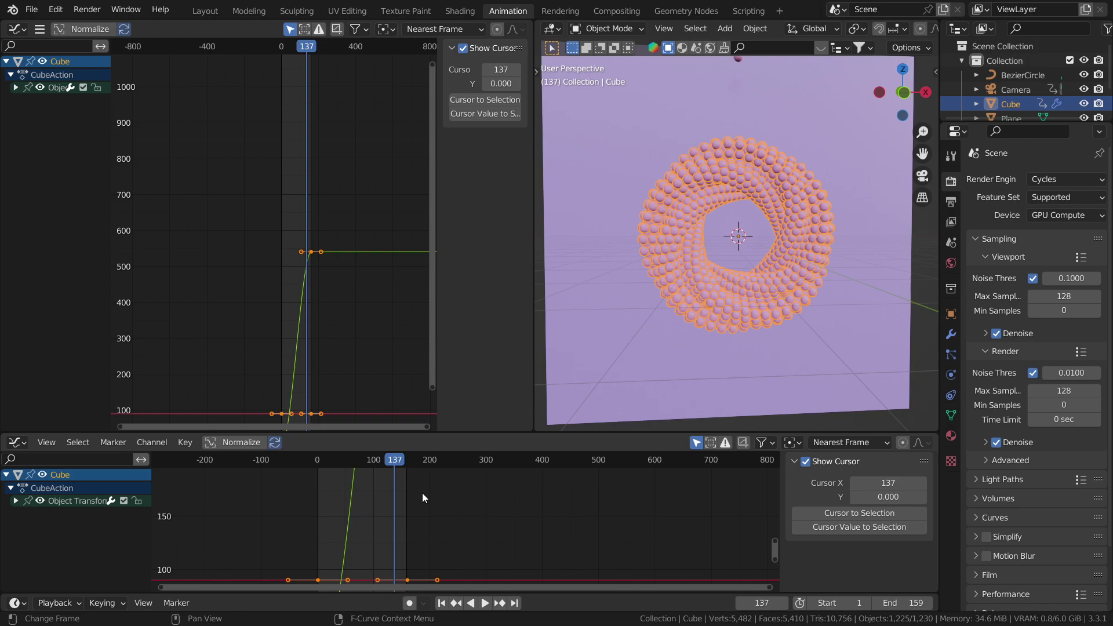
mouse_move(422, 493)
middle_mouse_down("ctrl")
mouse_move(359, 568)
mouse_move(353, 444)
mouse_move(342, 543)
mouse_move(358, 497)
mouse_move(362, 534)
middle_mouse_up("ctrl")
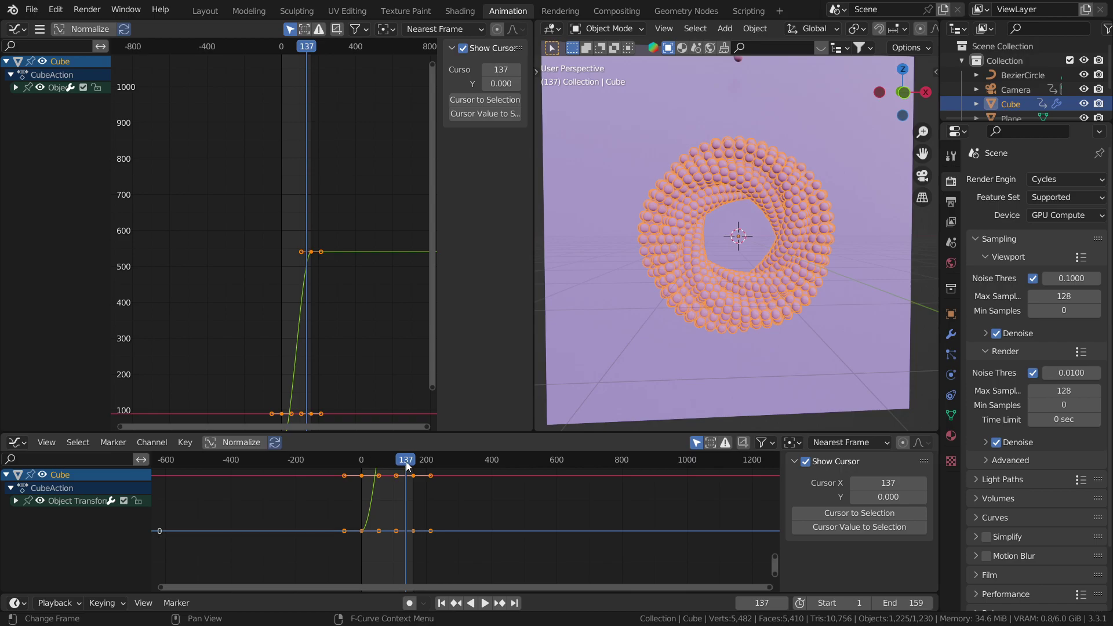
left_click_drag(404, 465, 360, 470)
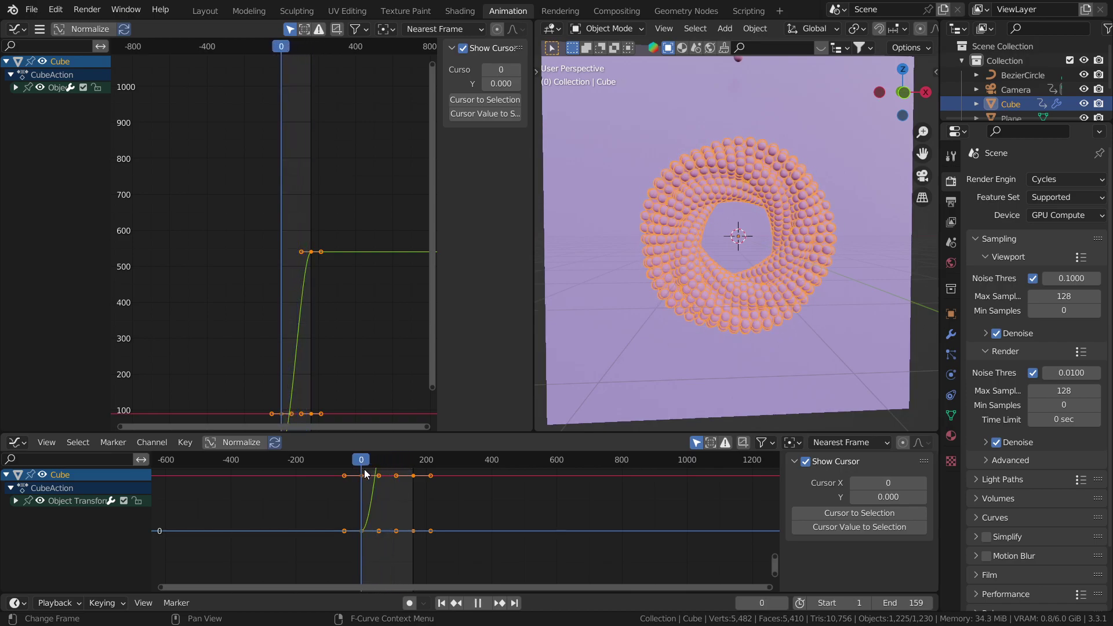
mouse_move(454, 496)
middle_mouse_down()
mouse_move(447, 540)
mouse_move(404, 525)
middle_mouse_up()
scroll(447, 540, "down", 3)
scroll(404, 524, "up", 3)
left_click_drag(351, 461, 395, 460)
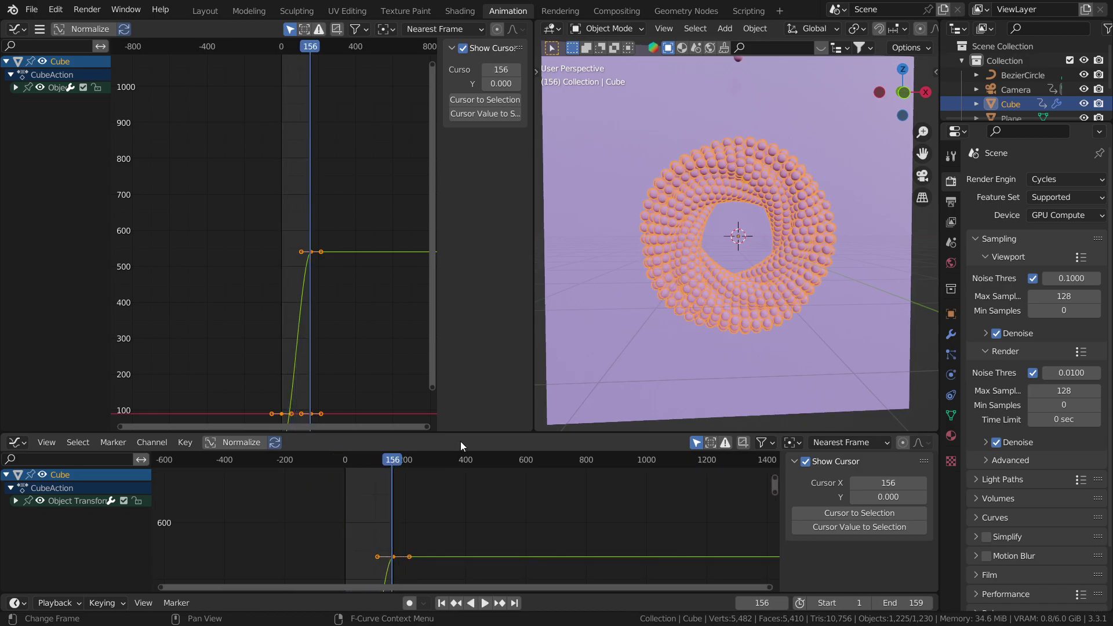
key("Right")
key("Right")
key("Right")
Step: Zoom out both graph editors and box-select all keyframes in the lower one
mouse_move(417, 484)
middle_mouse_down("ctrl")
mouse_move(414, 530)
mouse_move(384, 453)
mouse_move(364, 541)
middle_mouse_up("ctrl")
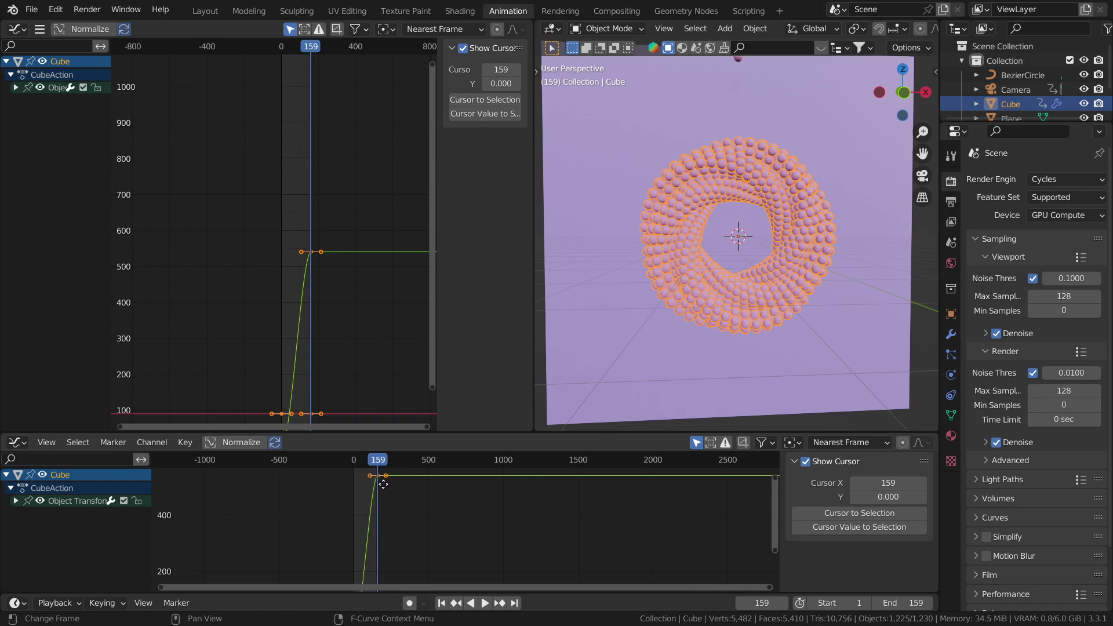
scroll(364, 542, "down", 2, "shift")
scroll(364, 550, "down", 2, "shift")
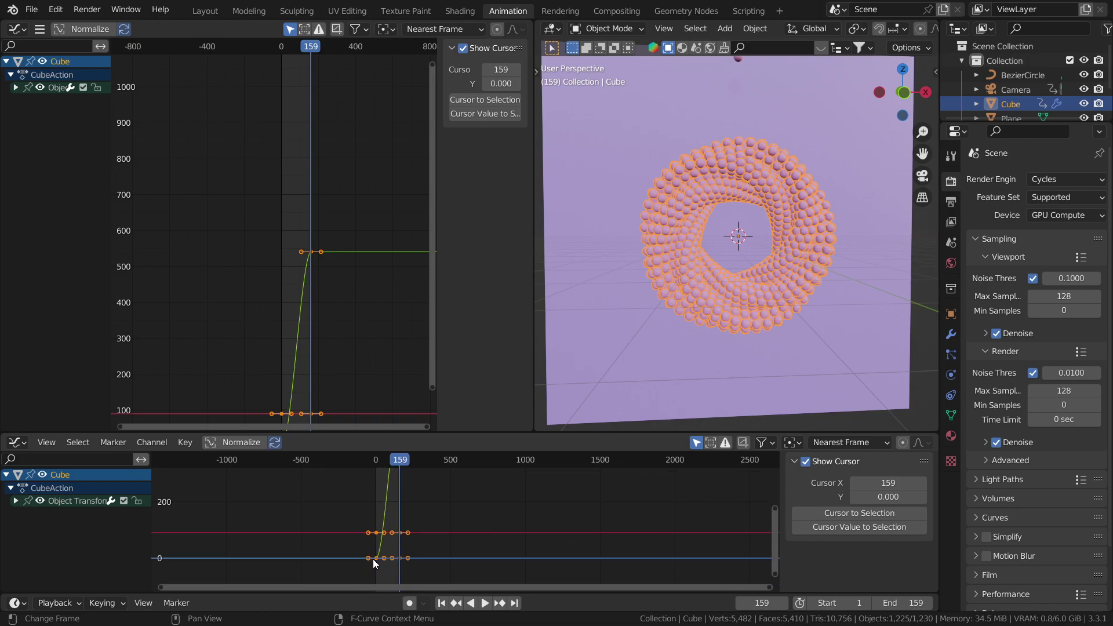
scroll(379, 561, "up", 5, "shift")
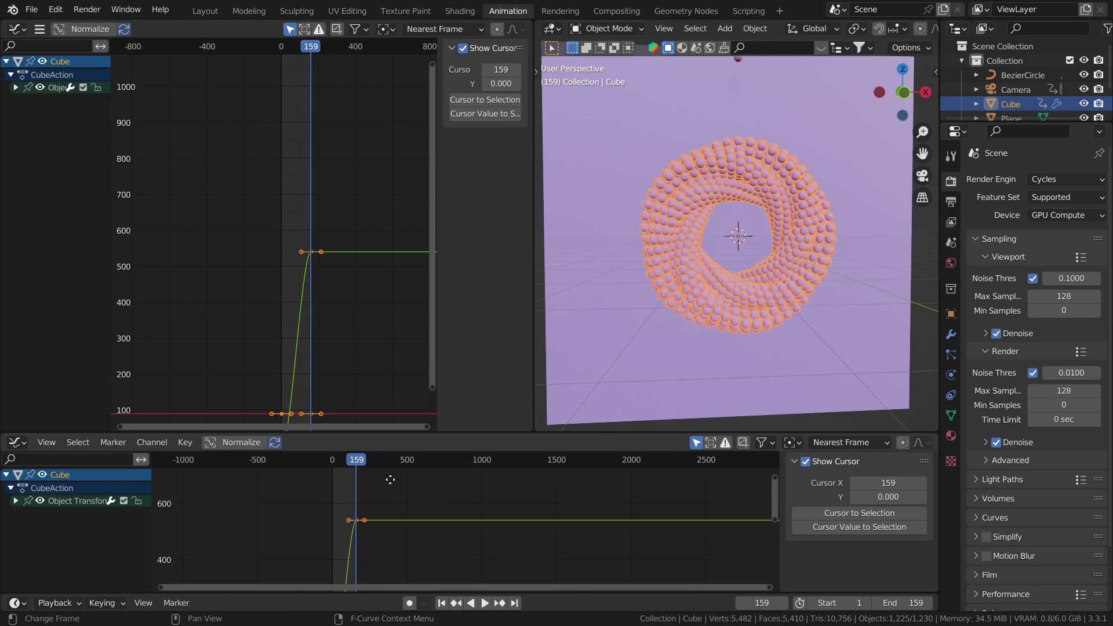
scroll(354, 534, "right", 2, "ctrl")
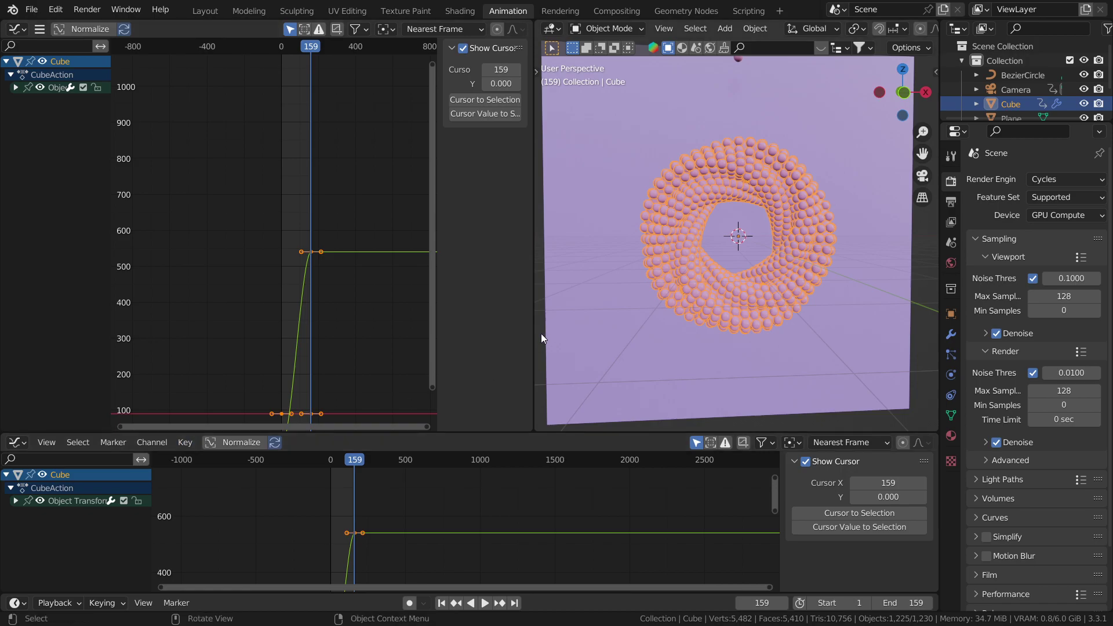
scroll(371, 346, "down", 2)
middle_click_drag(384, 545, 386, 516)
scroll(387, 516, "down", 4)
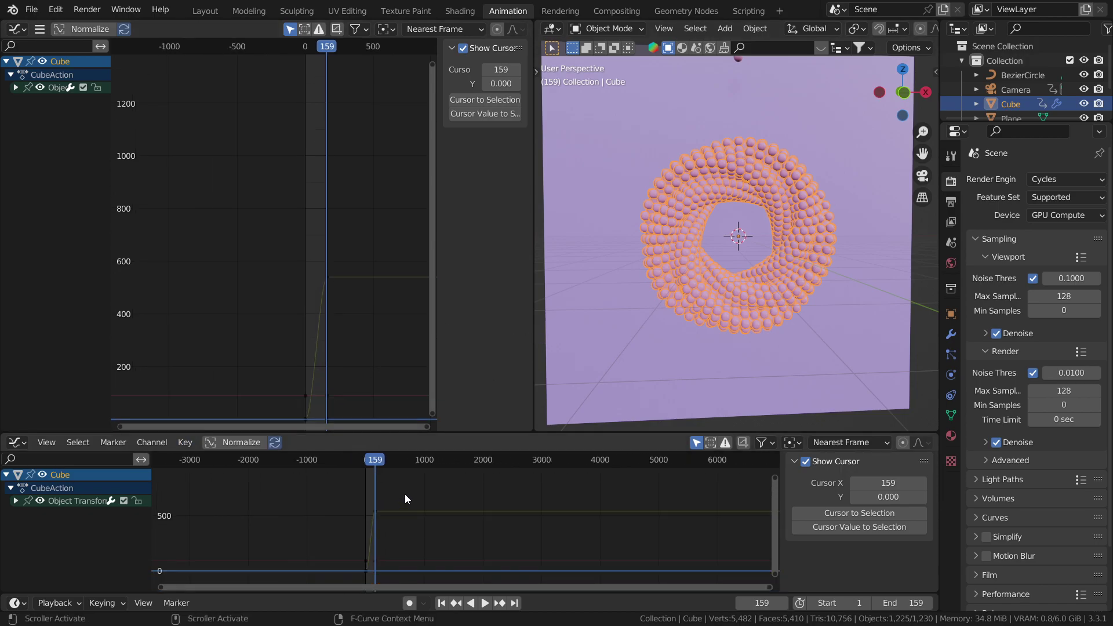
left_click_drag(405, 494, 332, 585)
middle_click_drag(397, 551, 405, 509)
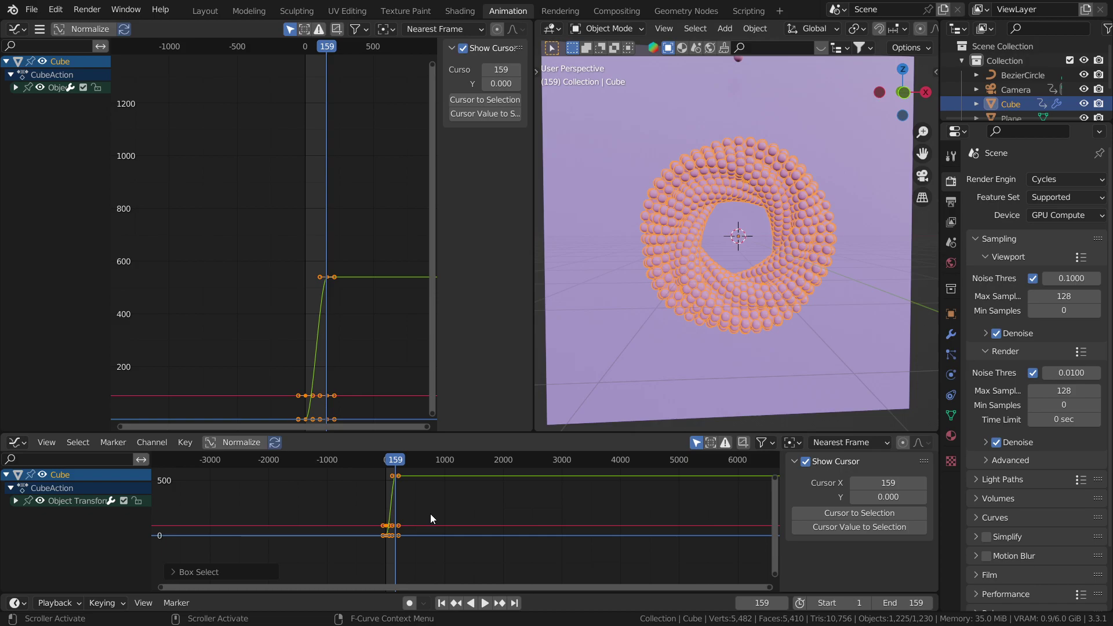
Step: Set the selected keyframes to Linear via Key > Interpolation Mode in the Graph Editor
scroll(458, 520, "up", 2)
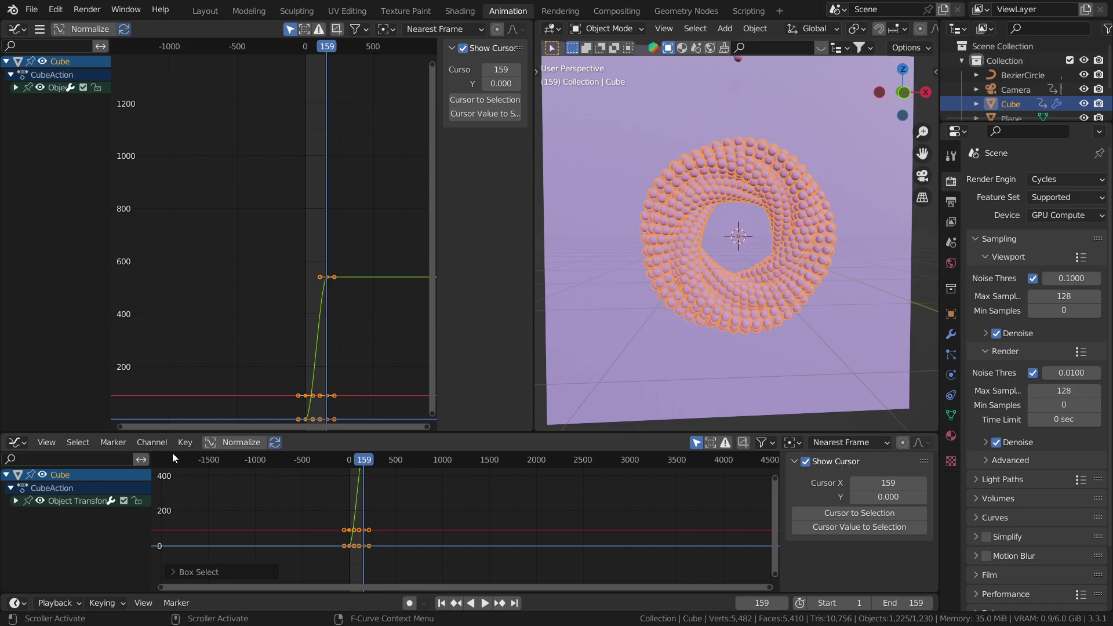
left_click(186, 442)
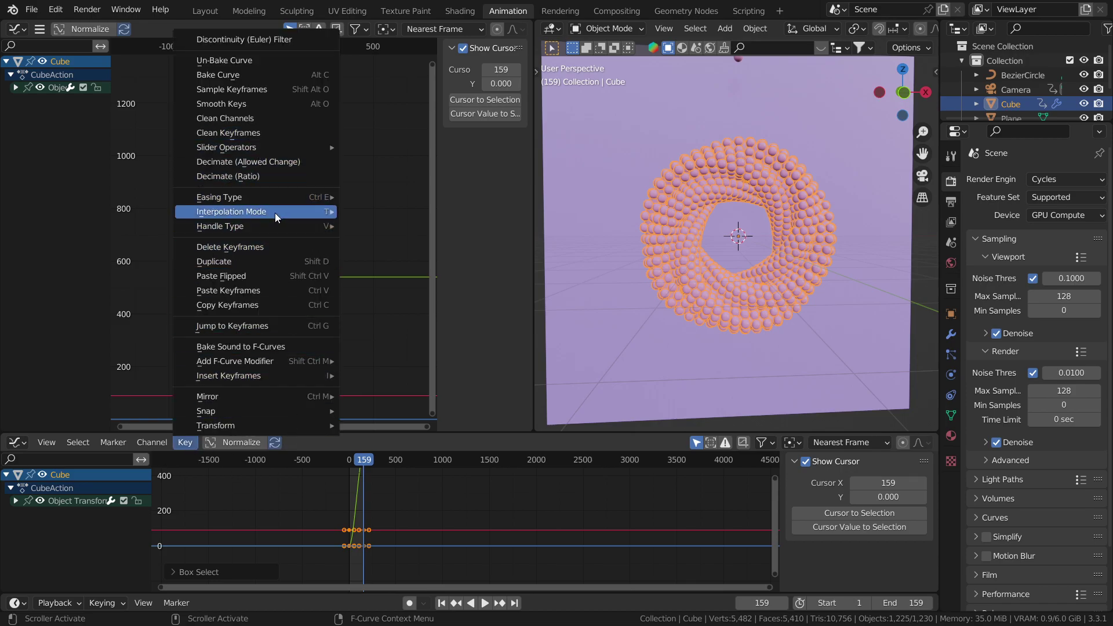
mouse_move(231, 211)
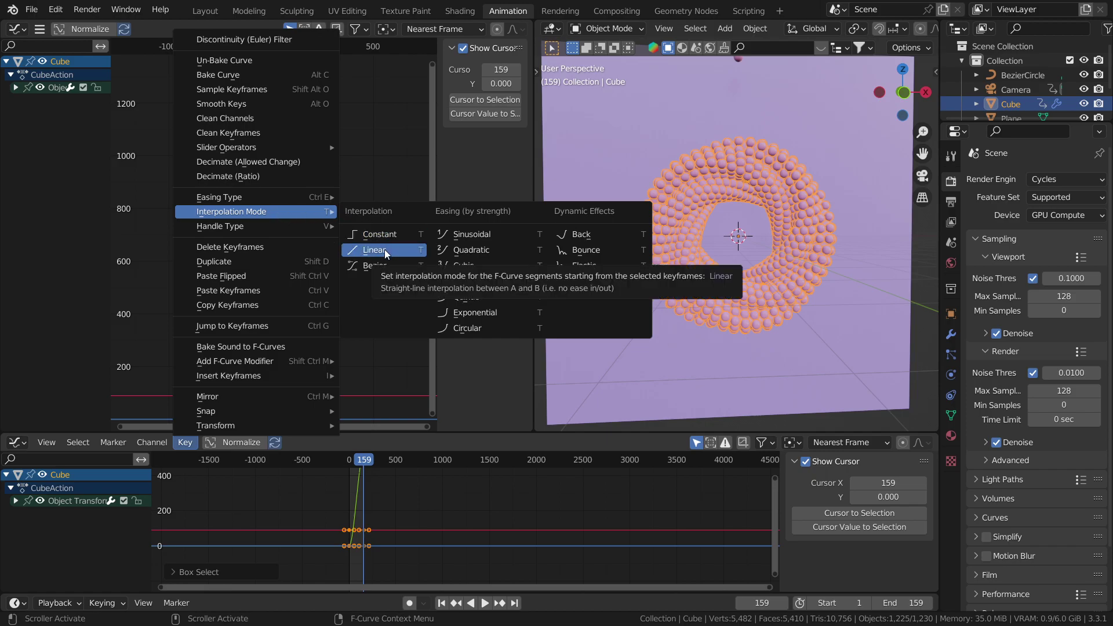
left_click(385, 249)
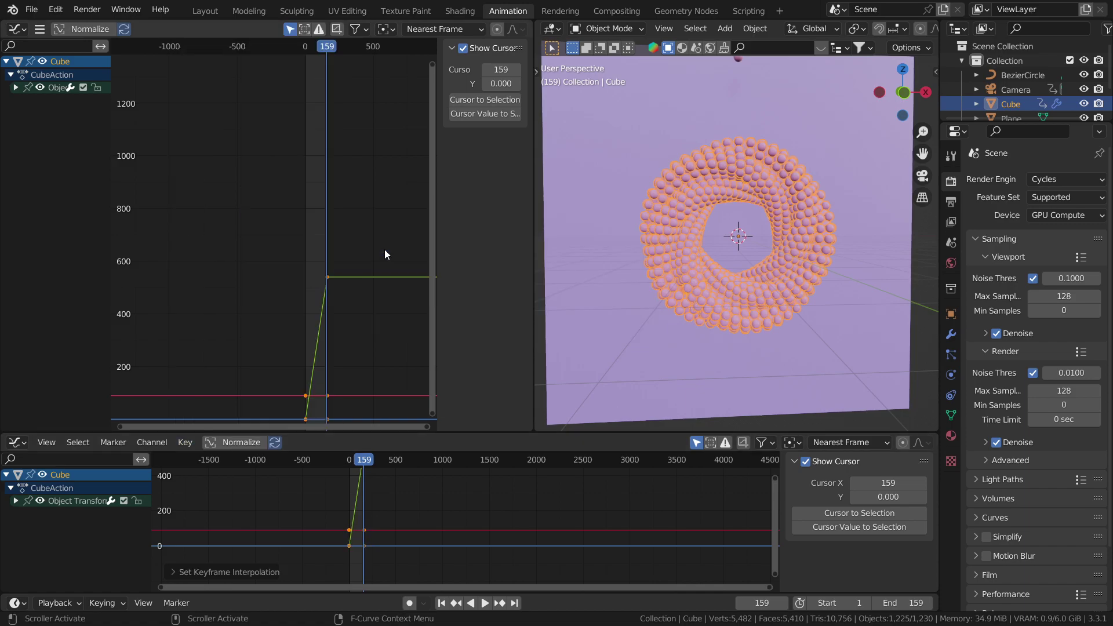
Step: Zoom and pan the Graph Editor to inspect the straight linear curves, then play the animation
scroll(377, 532, "up", 1)
scroll(356, 528, "up", 2)
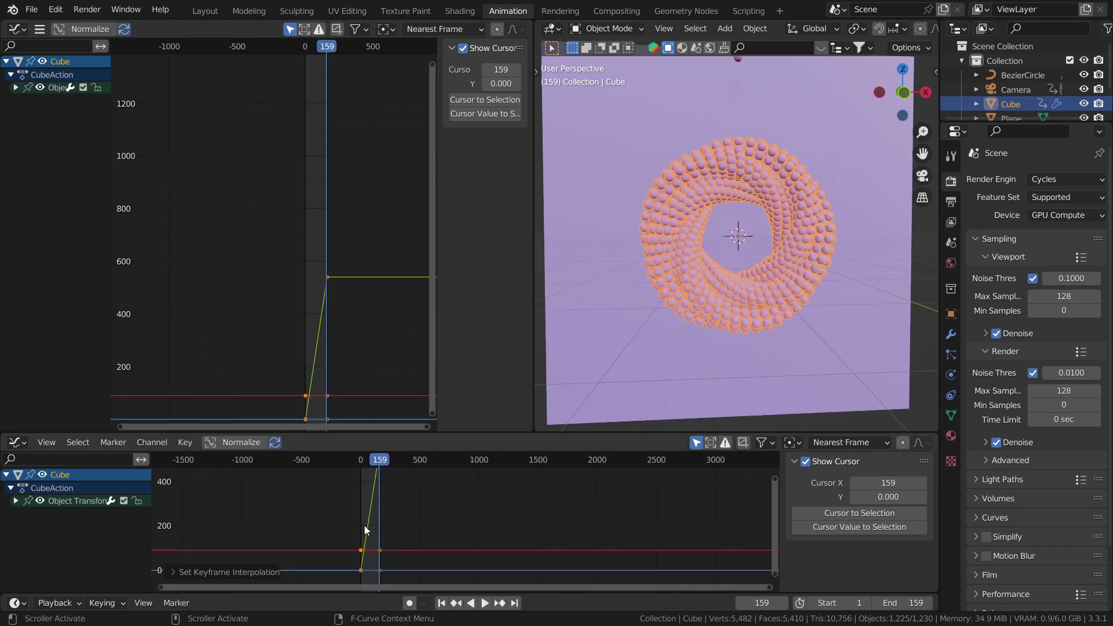
middle_click_drag(354, 519, 347, 513, "ctrl")
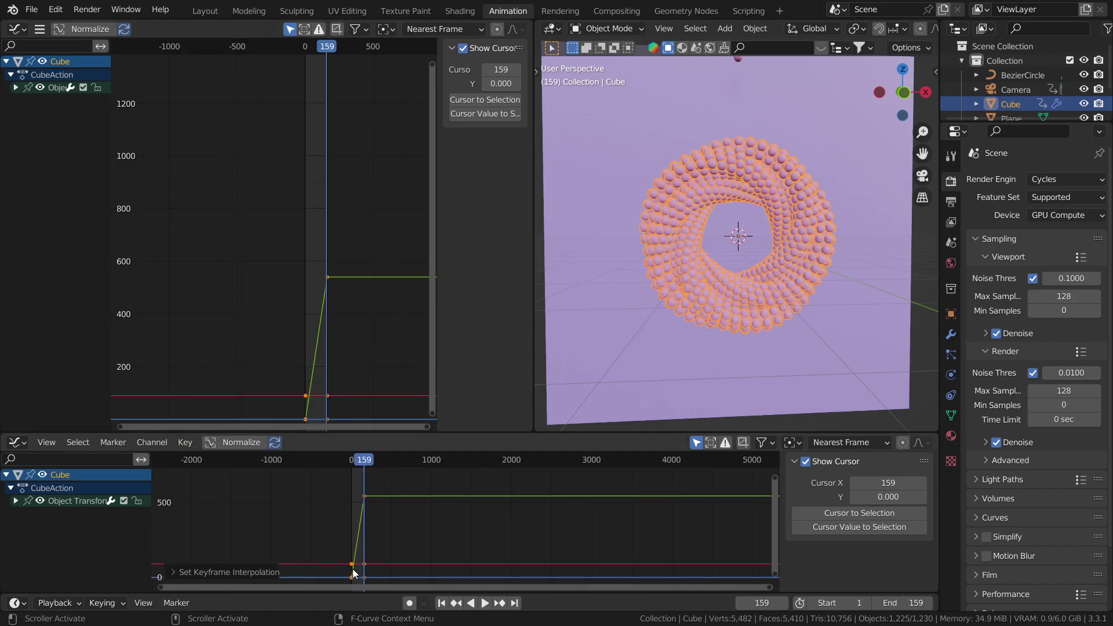
scroll(354, 537, "up", 2)
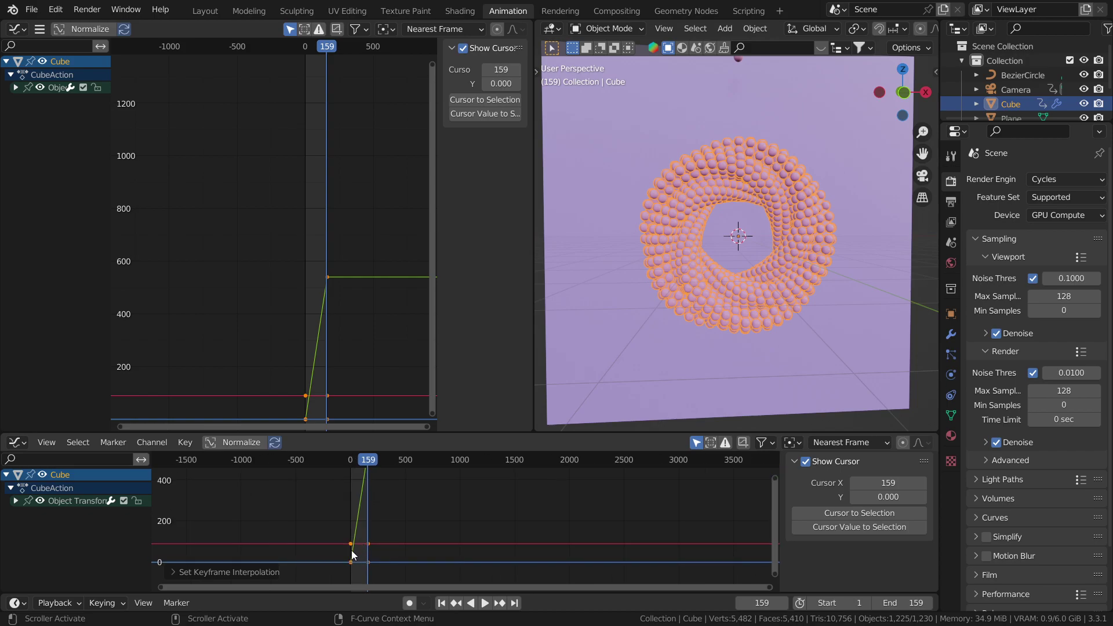
middle_click_drag(372, 487, 363, 502)
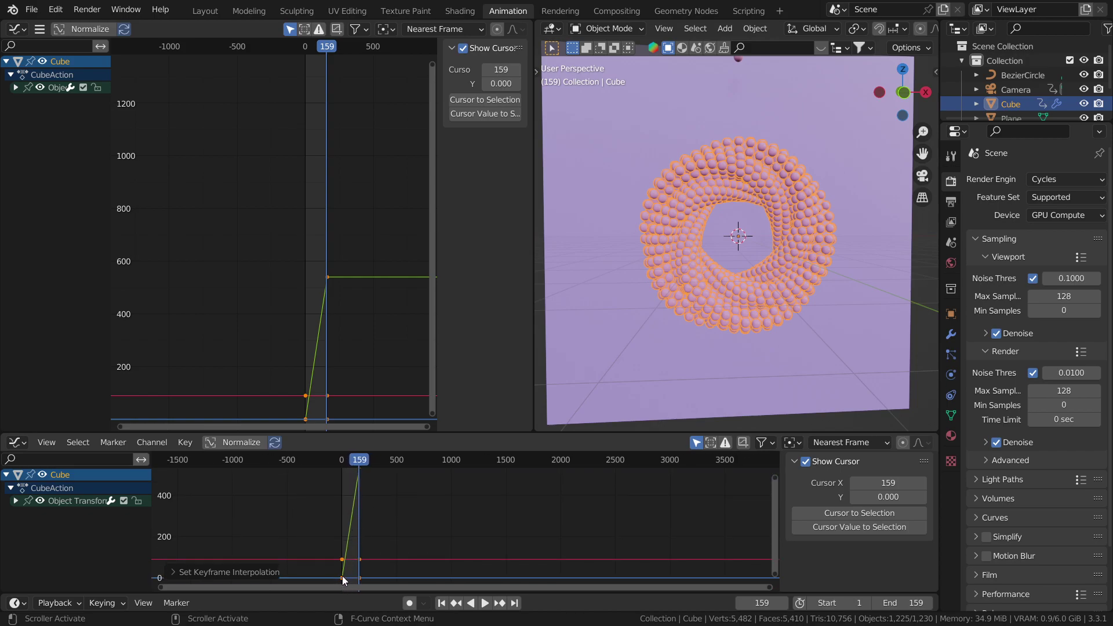
scroll(364, 502, "up", 2)
scroll(356, 502, "up", 1)
scroll(356, 502, "up", 1)
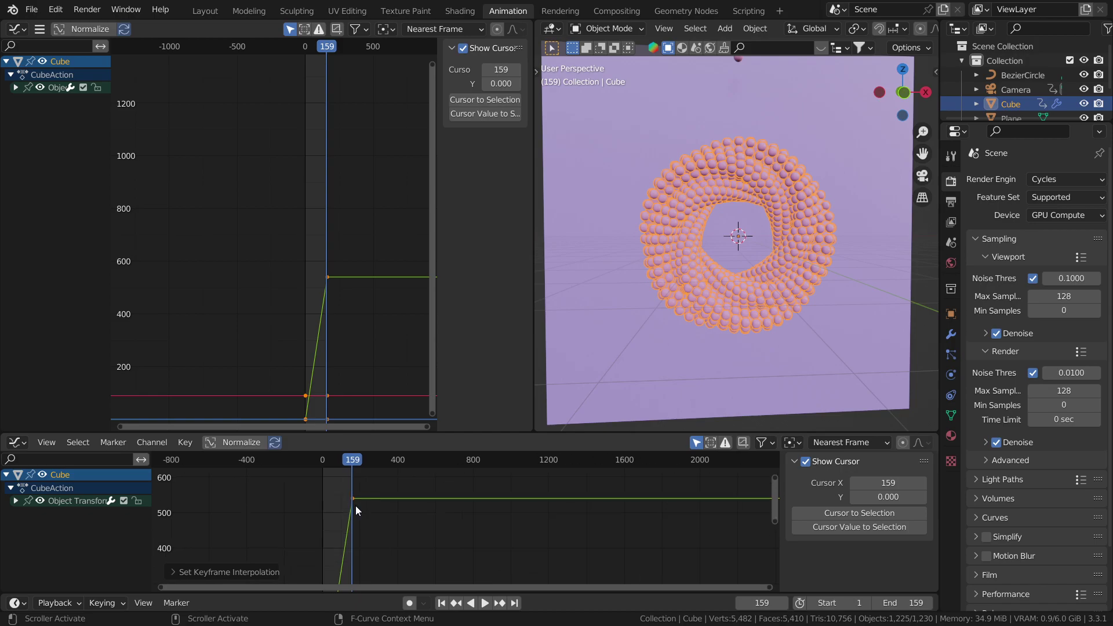
scroll(356, 505, "up", 1)
scroll(350, 499, "down", 2)
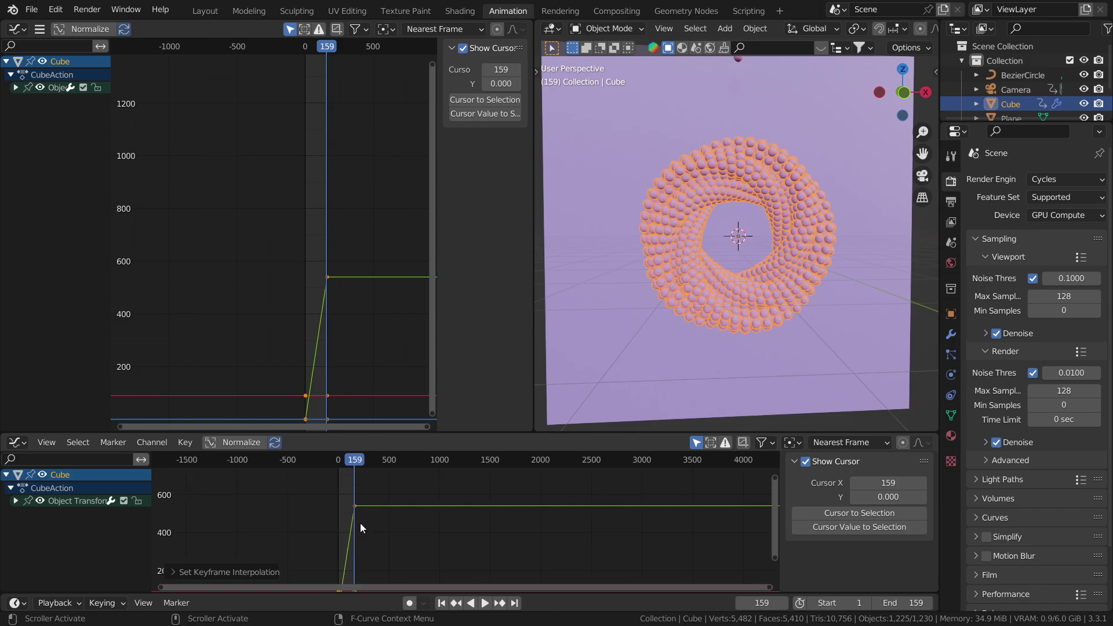
scroll(362, 511, "down", 3)
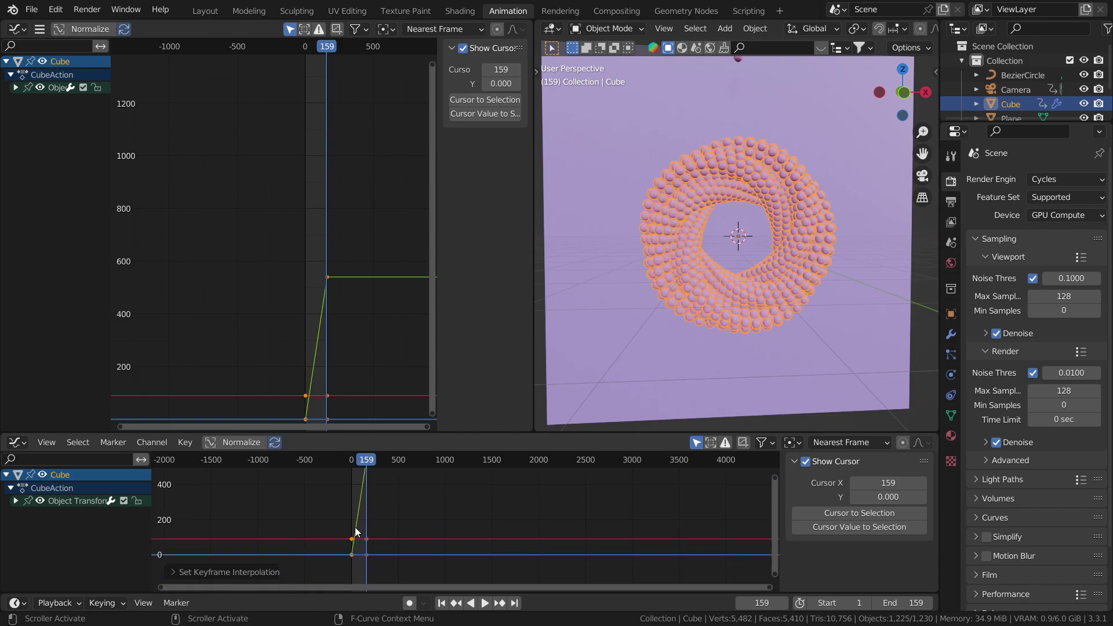
scroll(349, 545, "up", 2)
scroll(351, 525, "up", 1)
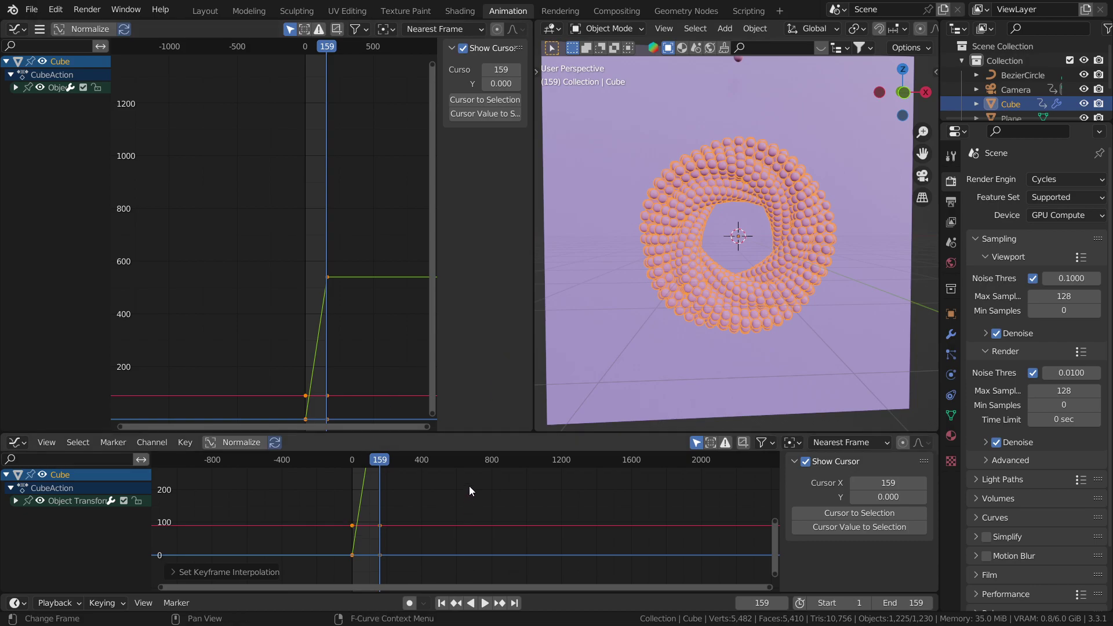
key("space")
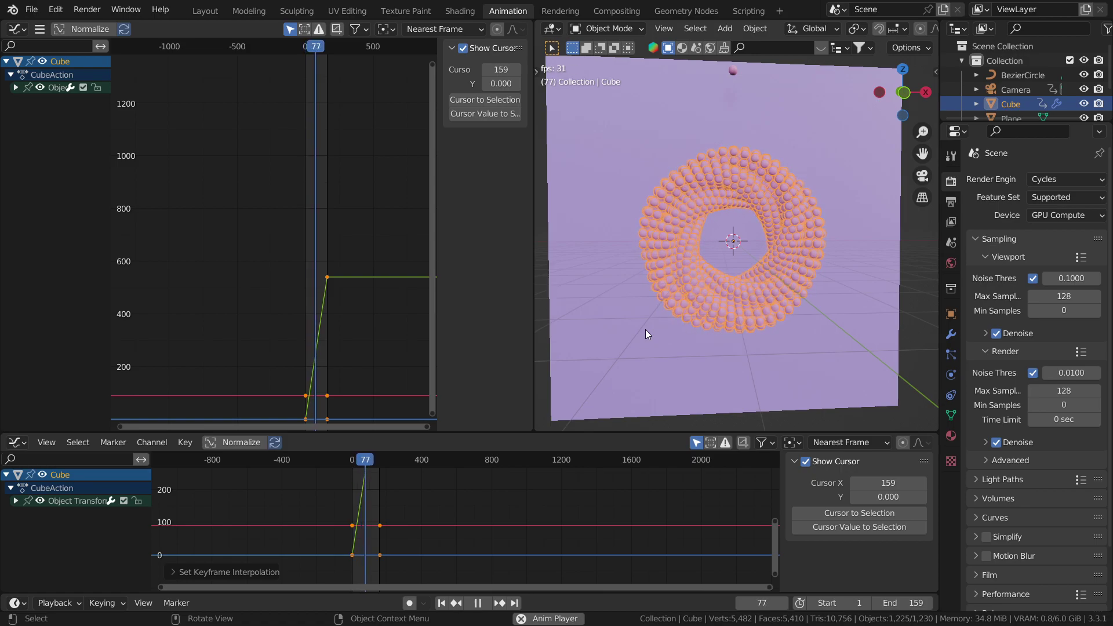
Step: Zoom the 3D Viewport and widen it over the Properties and Graph Editor areas
scroll(645, 330, "down", 2)
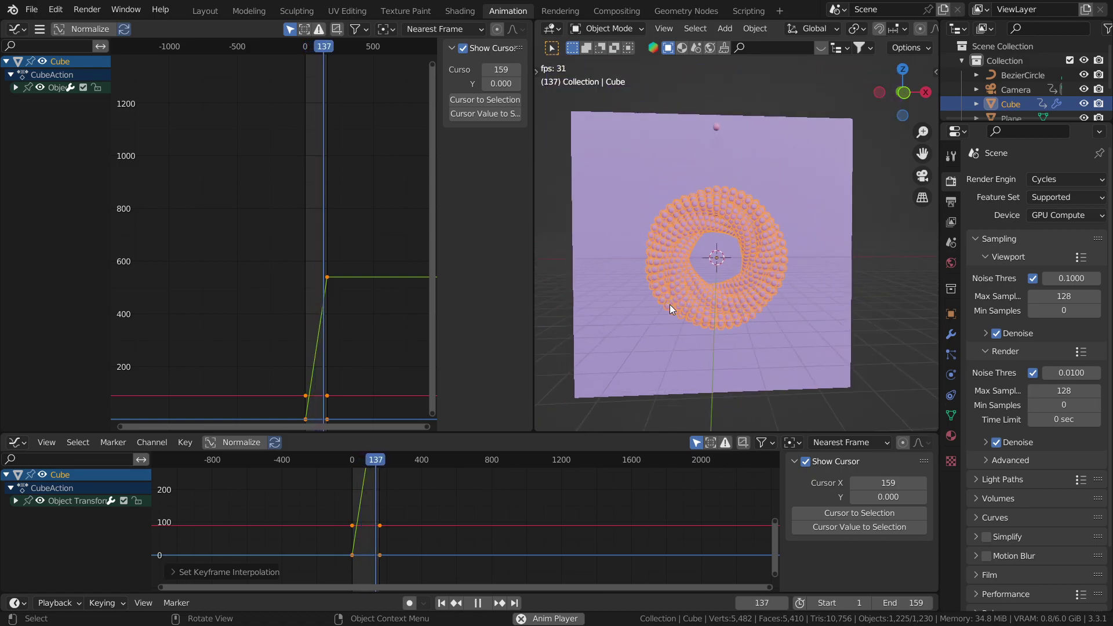
scroll(758, 270, "up", 1)
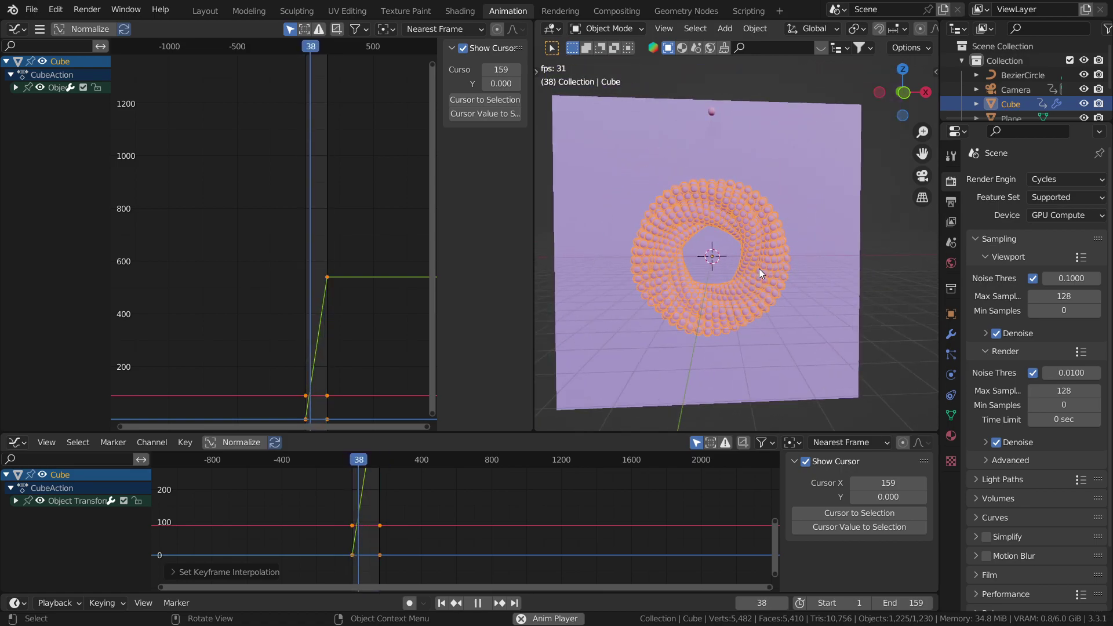
left_click_drag(940, 152, 1094, 152)
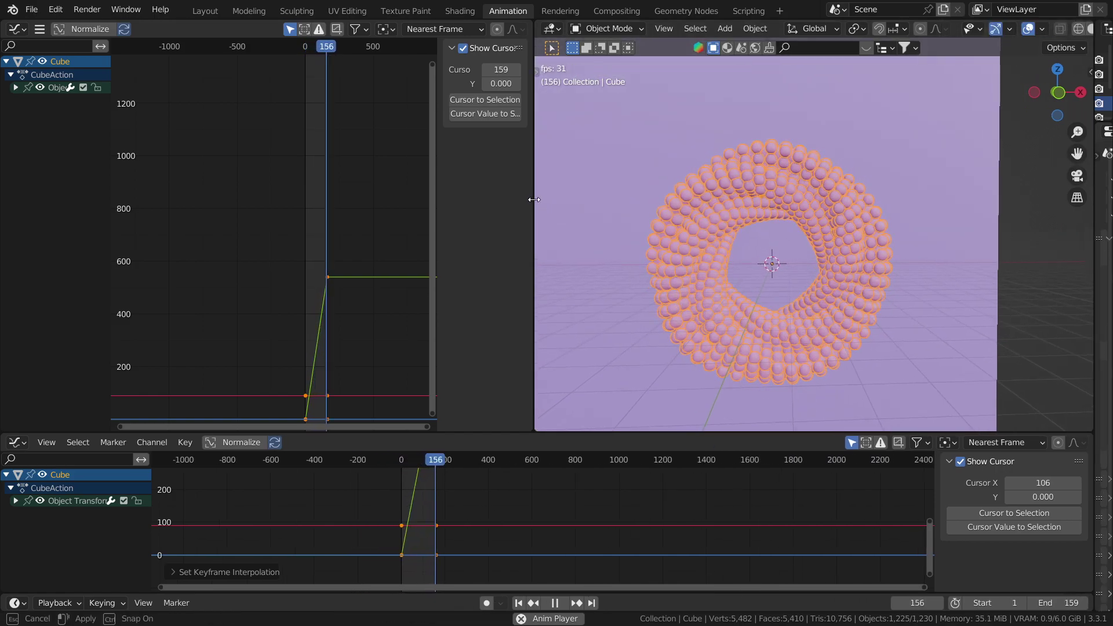
left_click_drag(534, 199, 377, 209)
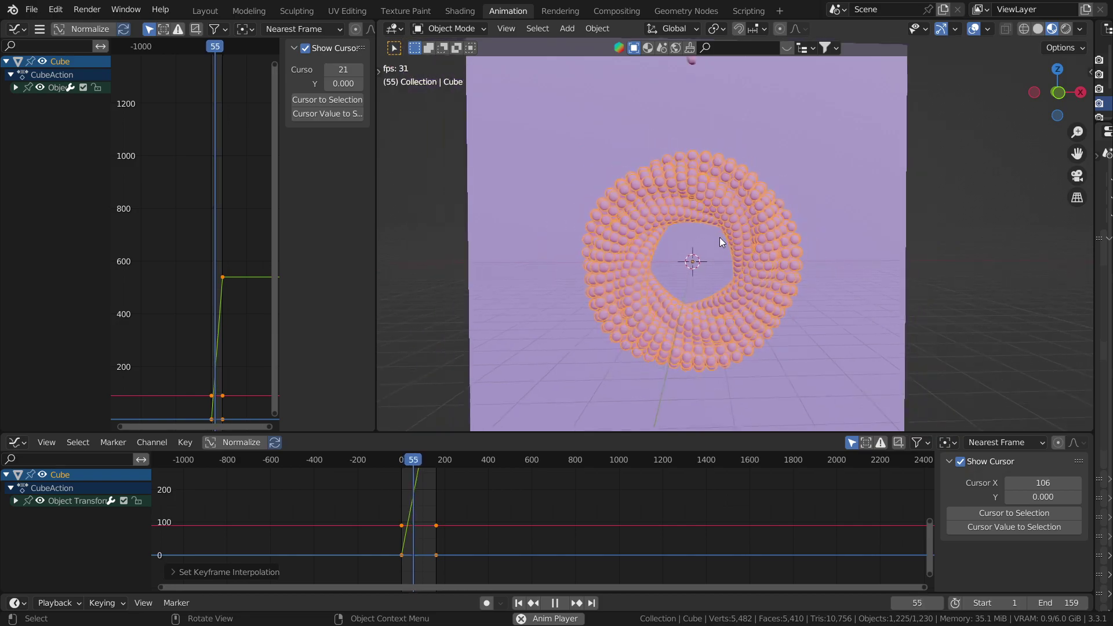